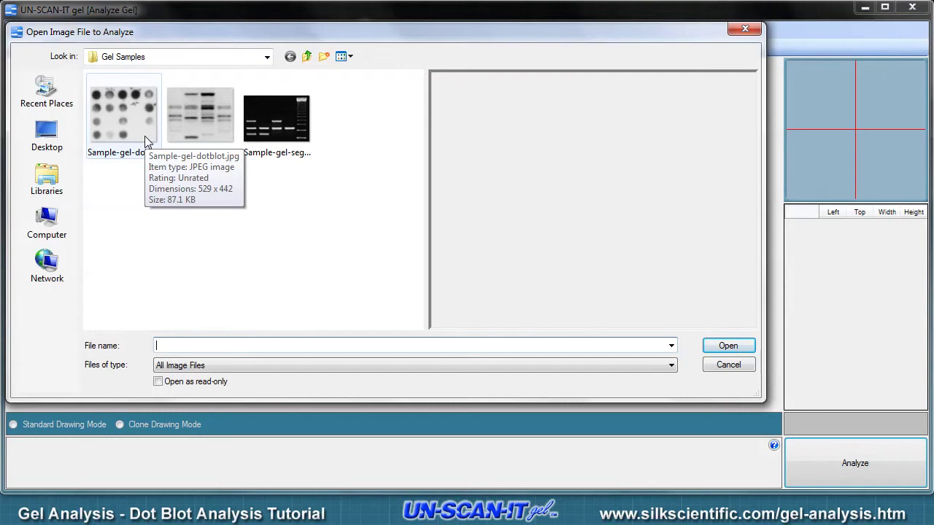
- Open the Sample-gel-dotblot.jpg image from the Gel Samples folder
{"action": "double_click", "coordinate": [144, 136]}
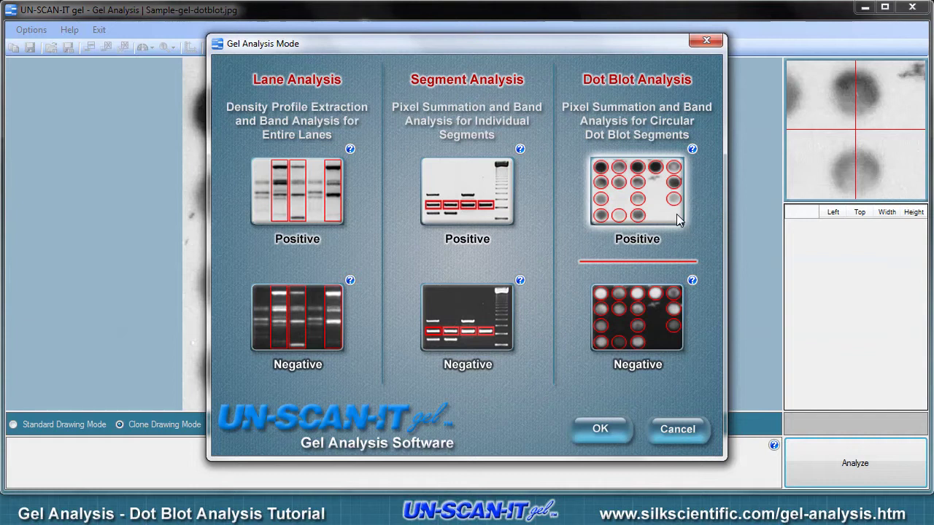
- Read the Dot Blot Positive help, then pick the Dot Blot Analysis Positive mode
{"action": "left_click", "coordinate": [692, 149]}
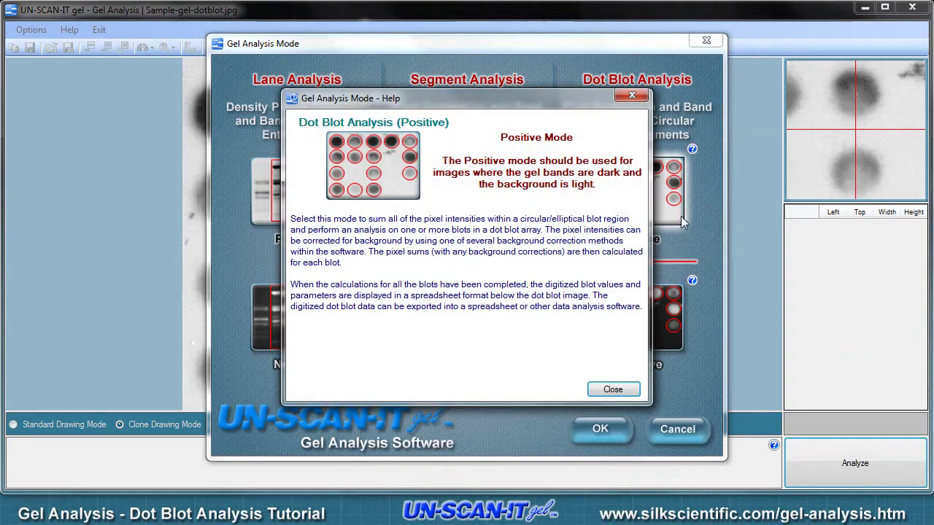
{"action": "left_click", "coordinate": [613, 390]}
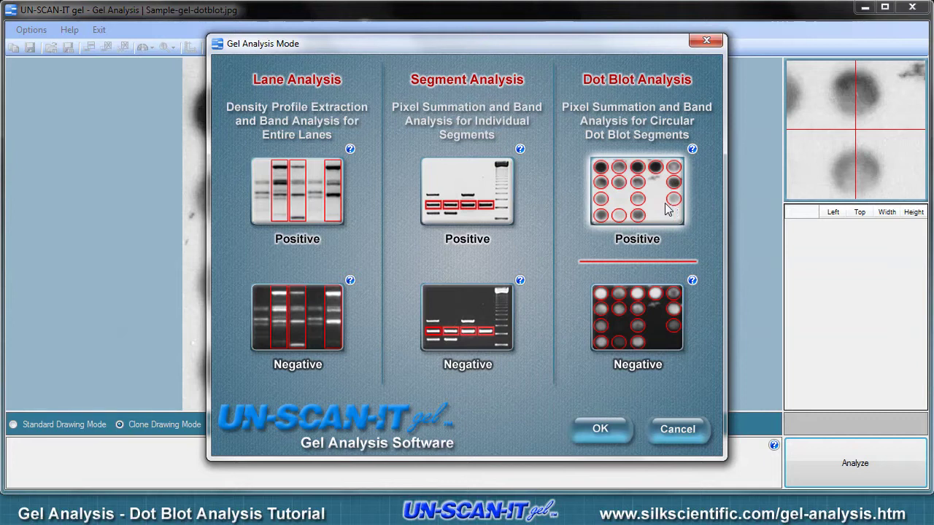
{"action": "double_click", "coordinate": [666, 209]}
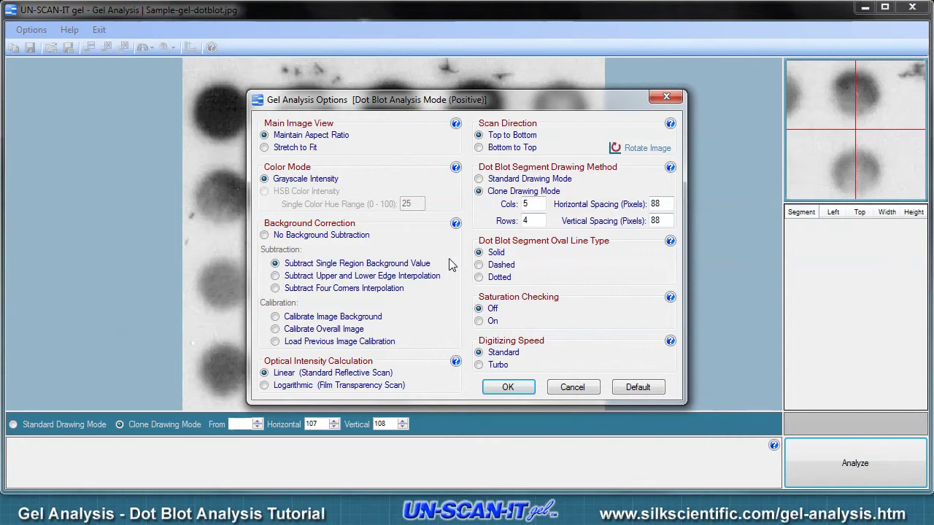
- Set the clone grid to 5 columns and 4 rows and accept the analysis options
{"action": "double_click", "coordinate": [527, 204]}
{"action": "double_click", "coordinate": [528, 219]}
{"action": "type", "text": "4"}
{"action": "left_click", "coordinate": [507, 390]}
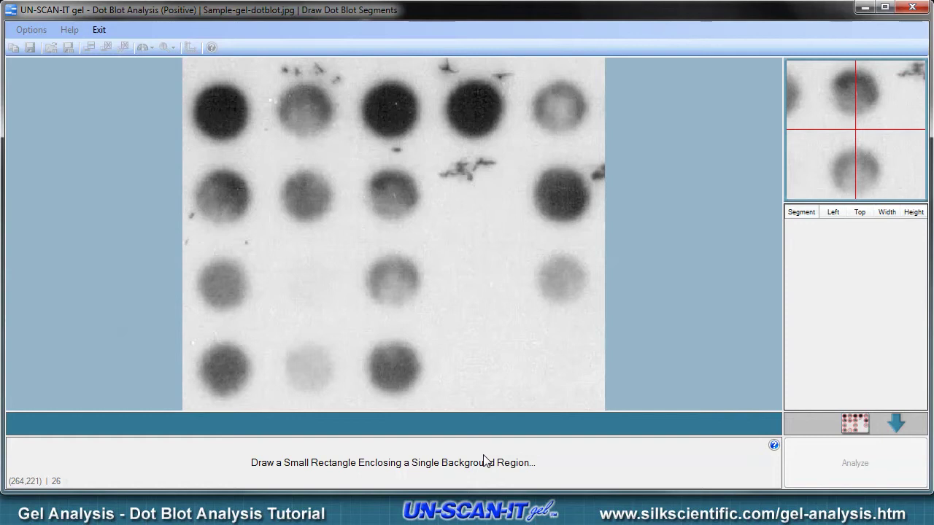
- Measure background from a blank area right of the blots and accept the value 25
{"action": "left_click_drag", "start_coordinate": [452, 235], "coordinate": [481, 271]}
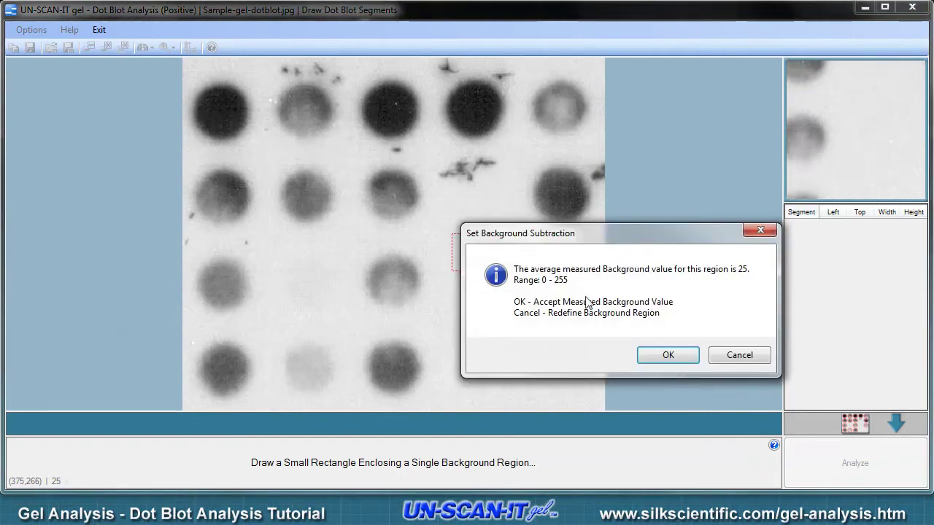
{"action": "left_click", "coordinate": [659, 354]}
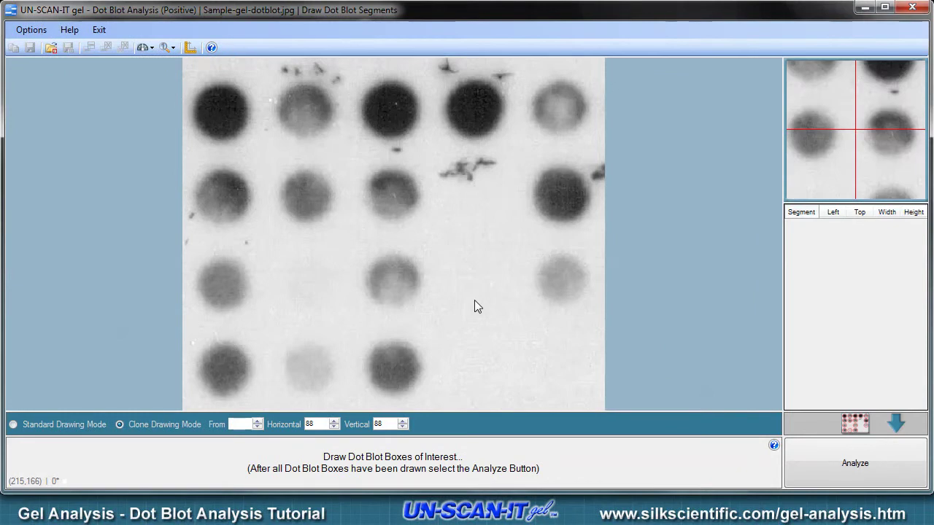
{"action": "left_click", "coordinate": [169, 50]}
{"action": "left_click", "coordinate": [188, 94]}
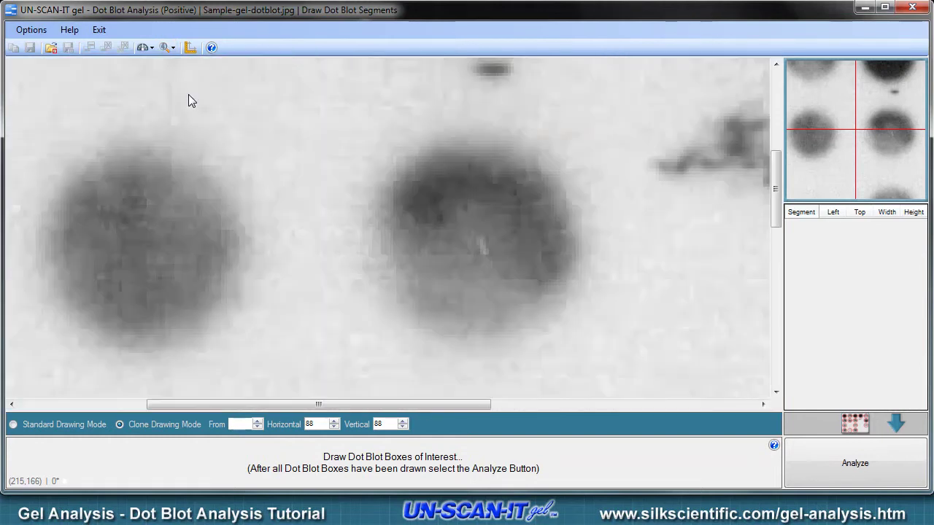
{"action": "left_click", "coordinate": [174, 50]}
{"action": "left_click", "coordinate": [177, 61]}
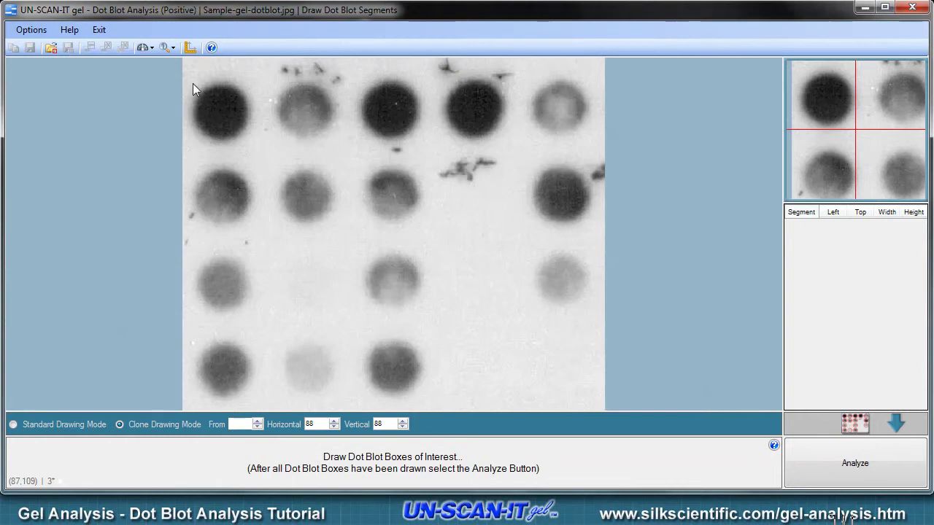
- Outline the first dot and raise the horizontal segment spacing to 106 pixels
{"action": "left_click_drag", "start_coordinate": [190, 78], "coordinate": [253, 151]}
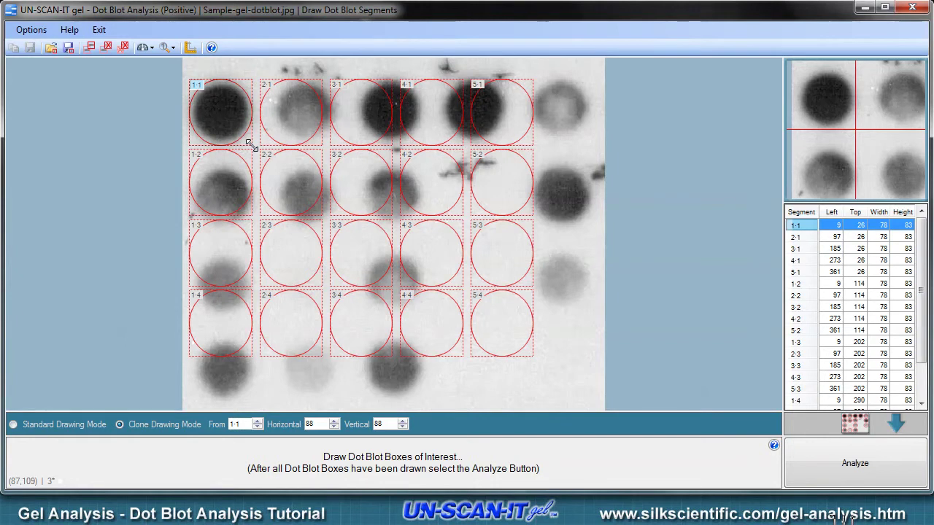
{"action": "left_click", "coordinate": [330, 422]}
{"action": "left_click", "coordinate": [330, 422]}
{"action": "left_click", "coordinate": [330, 422]}
{"action": "left_click", "coordinate": [333, 421]}
{"action": "left_click", "coordinate": [333, 421]}
{"action": "left_click", "coordinate": [334, 422]}
{"action": "left_click", "coordinate": [335, 421]}
{"action": "left_click", "coordinate": [335, 422]}
{"action": "left_click", "coordinate": [335, 422]}
{"action": "left_click", "coordinate": [335, 422]}
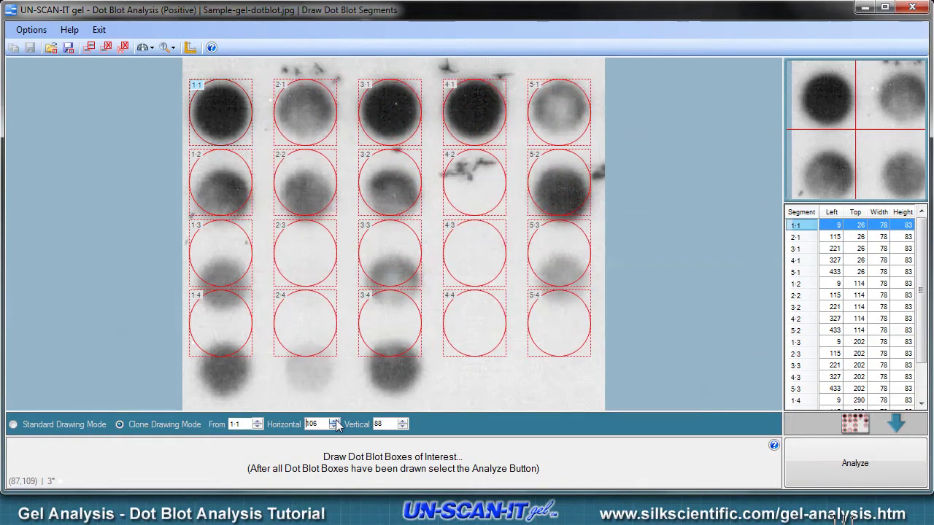
- Raise the vertical segment spacing to about 105 pixels
{"action": "left_click", "coordinate": [403, 422]}
{"action": "left_click", "coordinate": [403, 422]}
{"action": "left_click", "coordinate": [403, 422]}
{"action": "left_click", "coordinate": [403, 422]}
{"action": "left_click", "coordinate": [403, 422]}
{"action": "left_click", "coordinate": [403, 422]}
{"action": "double_click", "coordinate": [403, 422]}
{"action": "left_click", "coordinate": [402, 422]}
{"action": "double_click", "coordinate": [403, 422]}
{"action": "left_click", "coordinate": [403, 422]}
{"action": "double_click", "coordinate": [402, 422]}
{"action": "left_click", "coordinate": [403, 421]}
{"action": "double_click", "coordinate": [402, 422]}
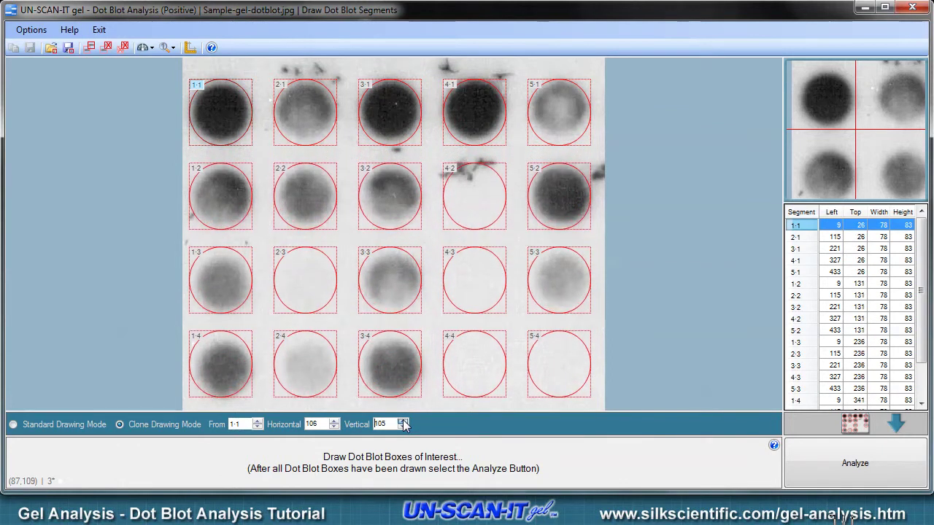
{"action": "left_click", "coordinate": [403, 422]}
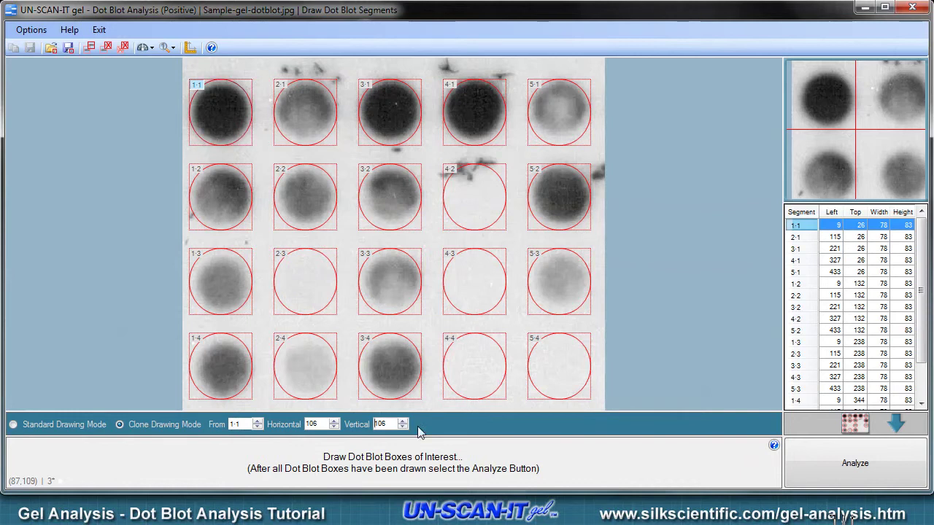
- Move the grid onto the dots, widen all circles to 82 pixels and segment 1-1 to 85
{"action": "mouse_move", "coordinate": [235, 121]}
{"action": "left_mouse_down"}
{"action": "mouse_move", "coordinate": [270, 126]}
{"action": "mouse_move", "coordinate": [233, 119]}
{"action": "mouse_move", "coordinate": [252, 119]}
{"action": "left_mouse_up"}
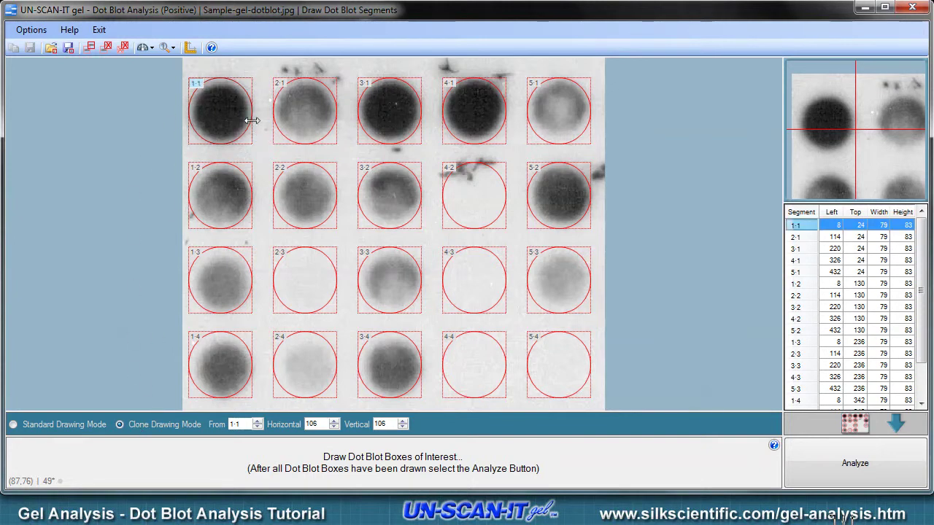
{"action": "mouse_move", "coordinate": [252, 114]}
{"action": "left_mouse_down"}
{"action": "mouse_move", "coordinate": [262, 115]}
{"action": "mouse_move", "coordinate": [254, 114]}
{"action": "left_mouse_up"}
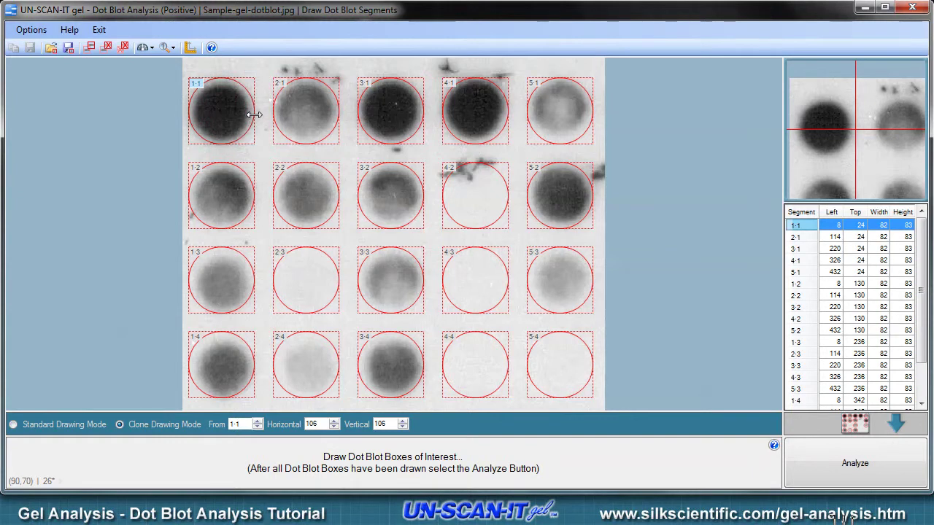
{"action": "left_click", "coordinate": [224, 170]}
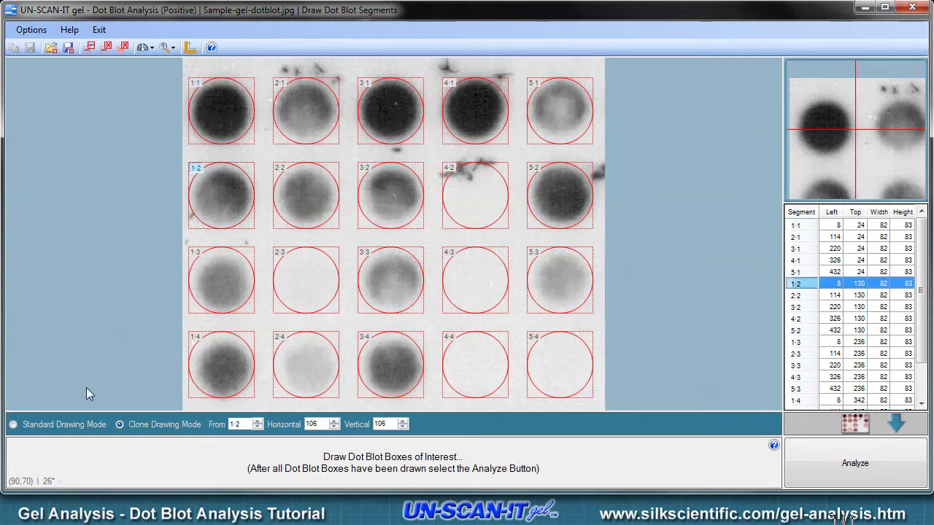
{"action": "left_click", "coordinate": [66, 424]}
{"action": "mouse_move", "coordinate": [254, 111]}
{"action": "left_mouse_down"}
{"action": "mouse_move", "coordinate": [248, 106]}
{"action": "mouse_move", "coordinate": [271, 117]}
{"action": "mouse_move", "coordinate": [257, 122]}
{"action": "left_mouse_up"}
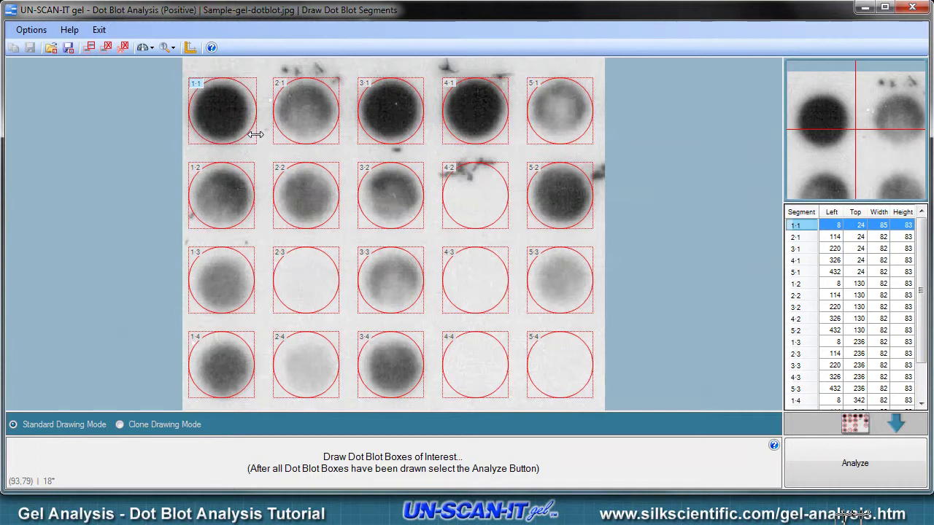
{"action": "left_click", "coordinate": [581, 343]}
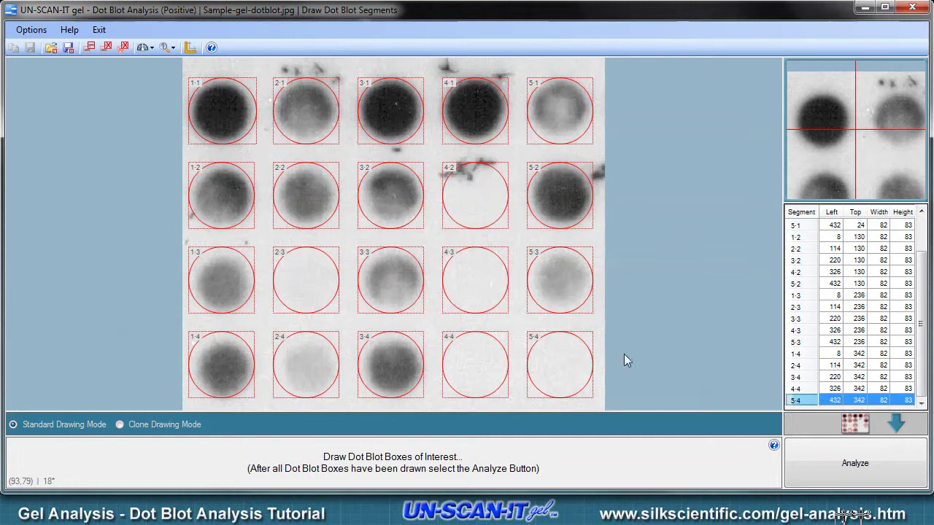
- Analyze all 20 dot segments to produce the Dot Blot Results table
{"action": "left_click", "coordinate": [859, 464]}
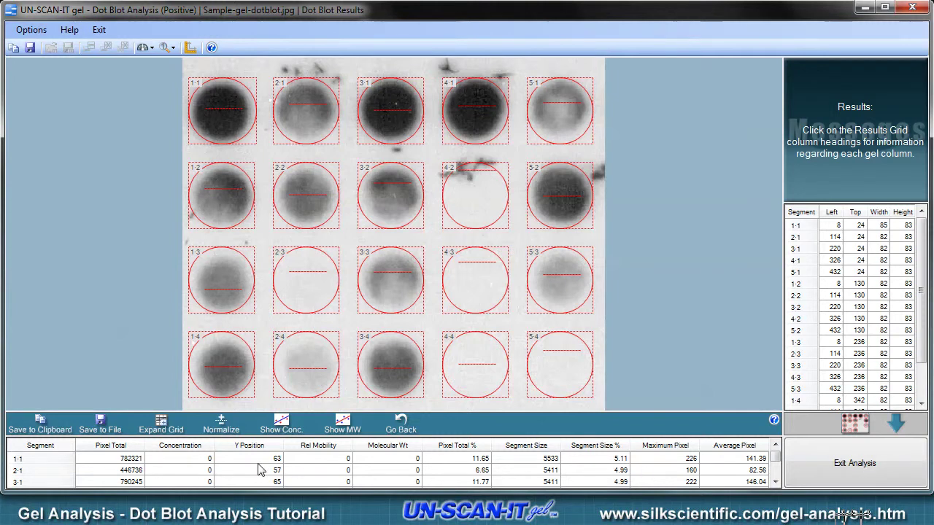
- Review the Pixel Total explanation and show the calibration curve for concentrations 8746, 5398, 7700
{"action": "left_click", "coordinate": [122, 448]}
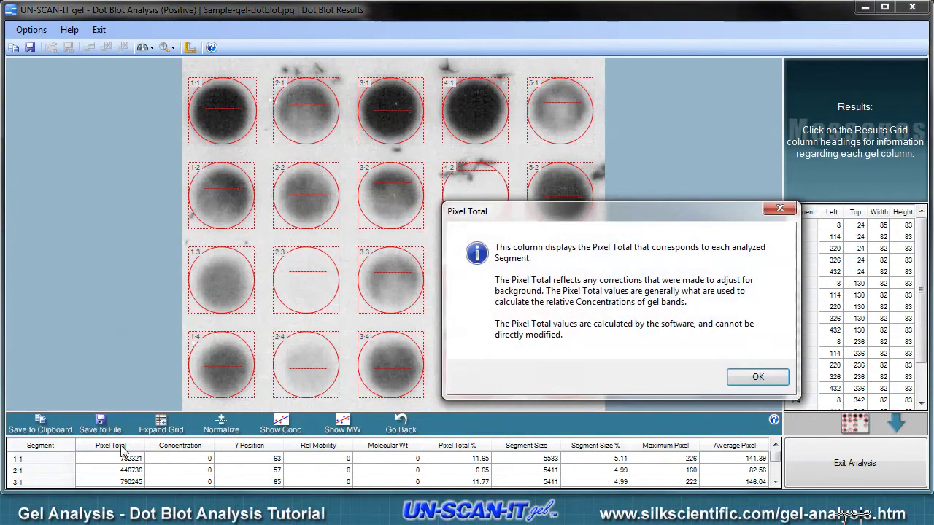
{"action": "left_click", "coordinate": [758, 377]}
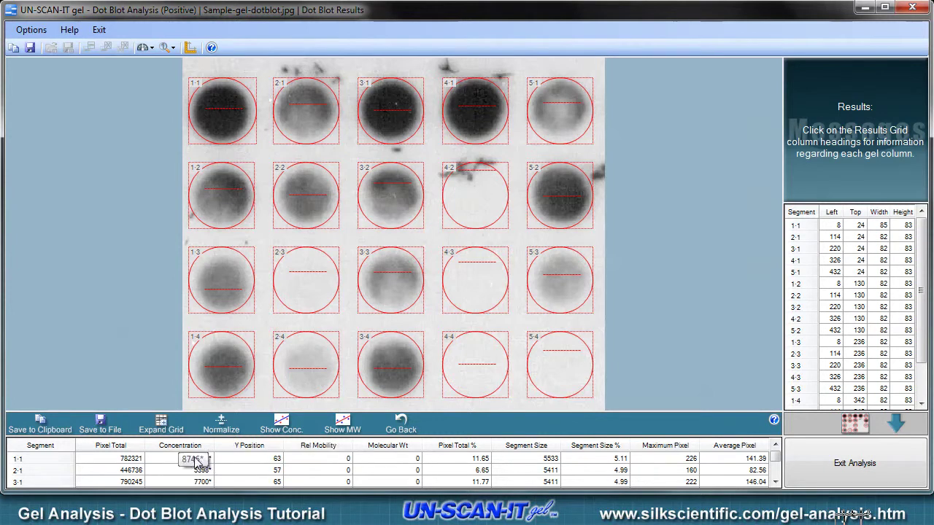
{"action": "left_click", "coordinate": [281, 423]}
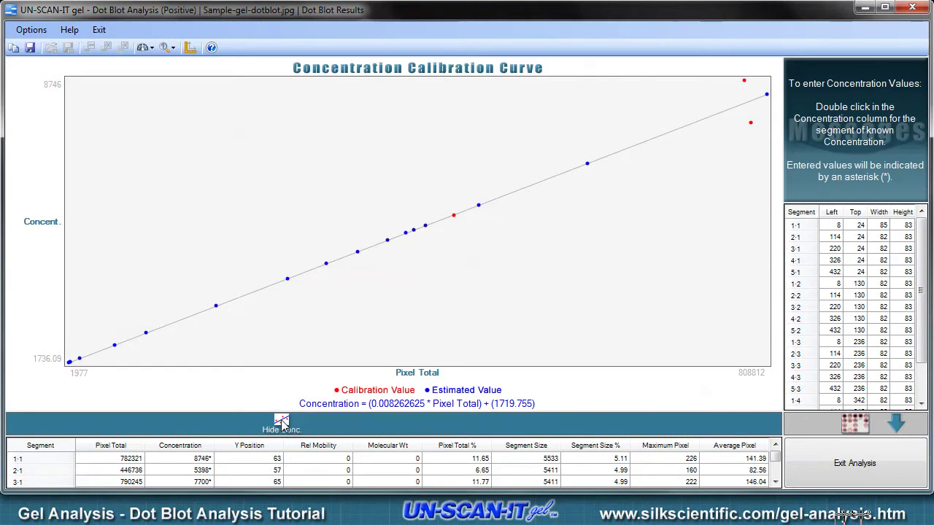
- Copy the Pixel Total, Concentration and Y Position columns to the clipboard
{"action": "left_click", "coordinate": [282, 423]}
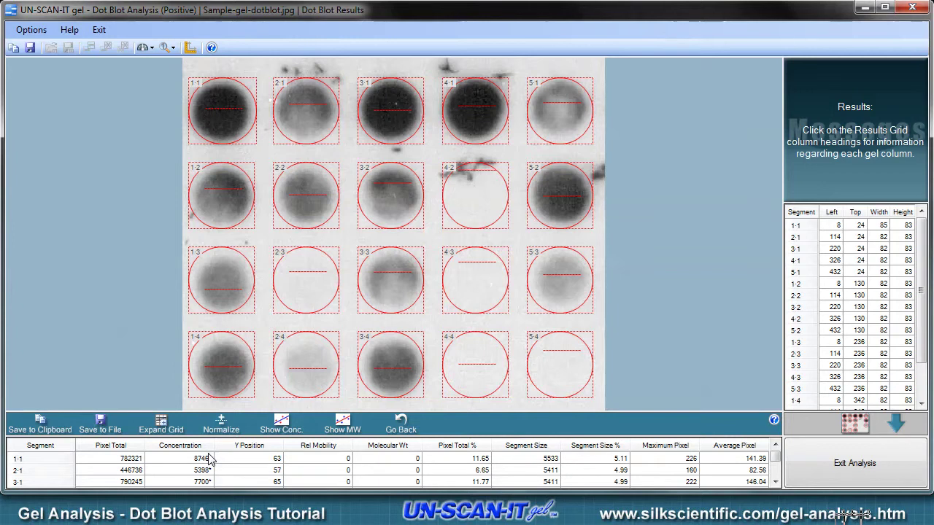
{"action": "left_click", "coordinate": [48, 416]}
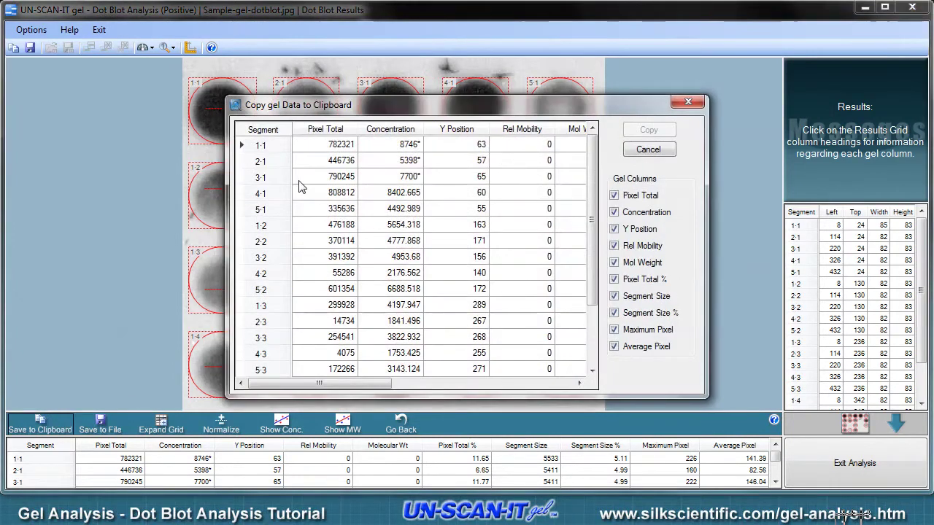
{"action": "left_click_drag", "start_coordinate": [325, 129], "coordinate": [446, 130]}
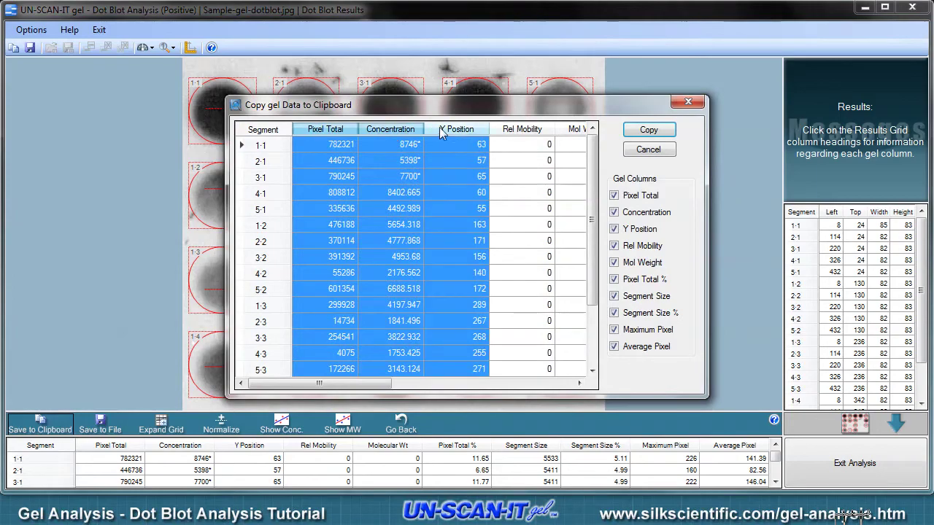
{"action": "left_click", "coordinate": [648, 131]}
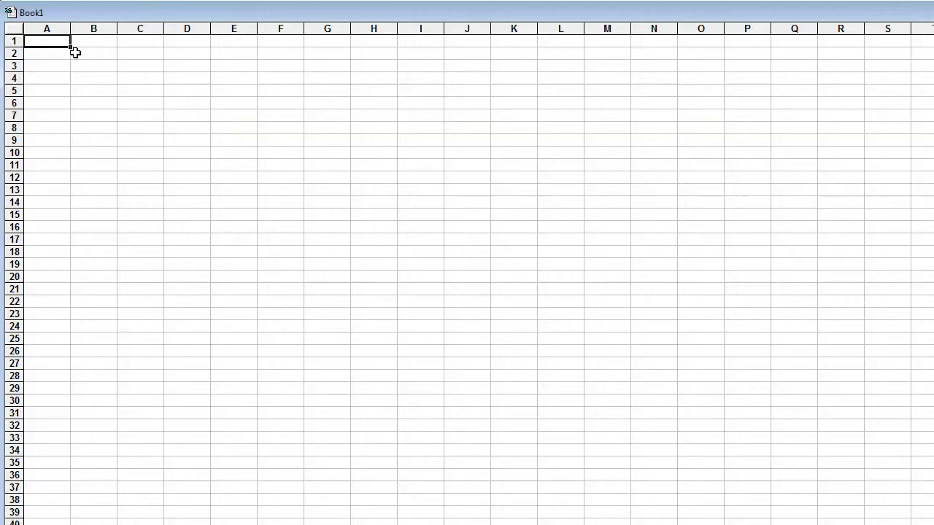